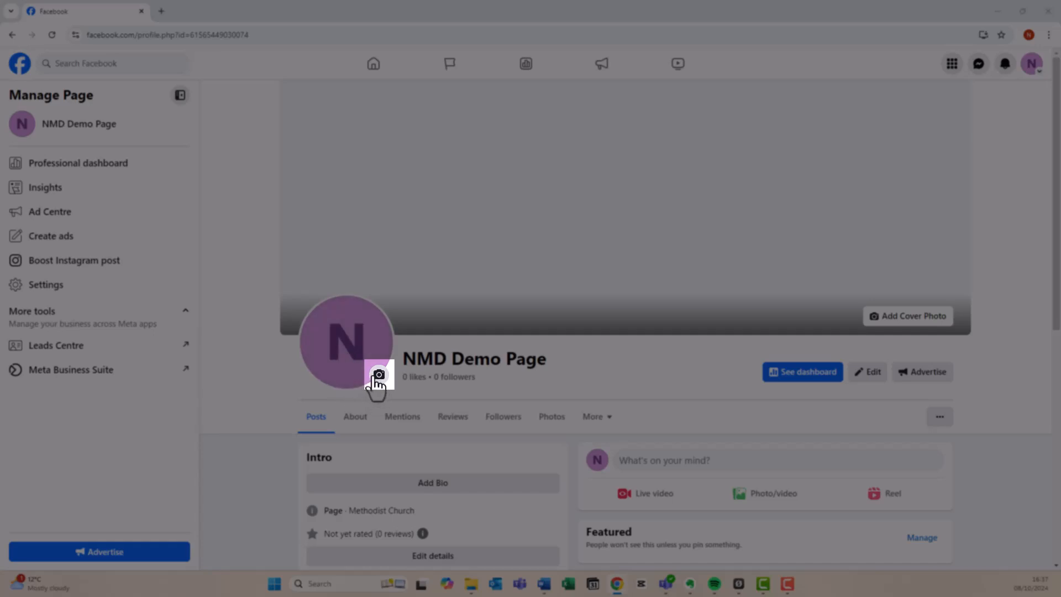
Upload 'Methodist Orb (transparent)' from Logos and save it as the page's profile picture
click(379, 376)
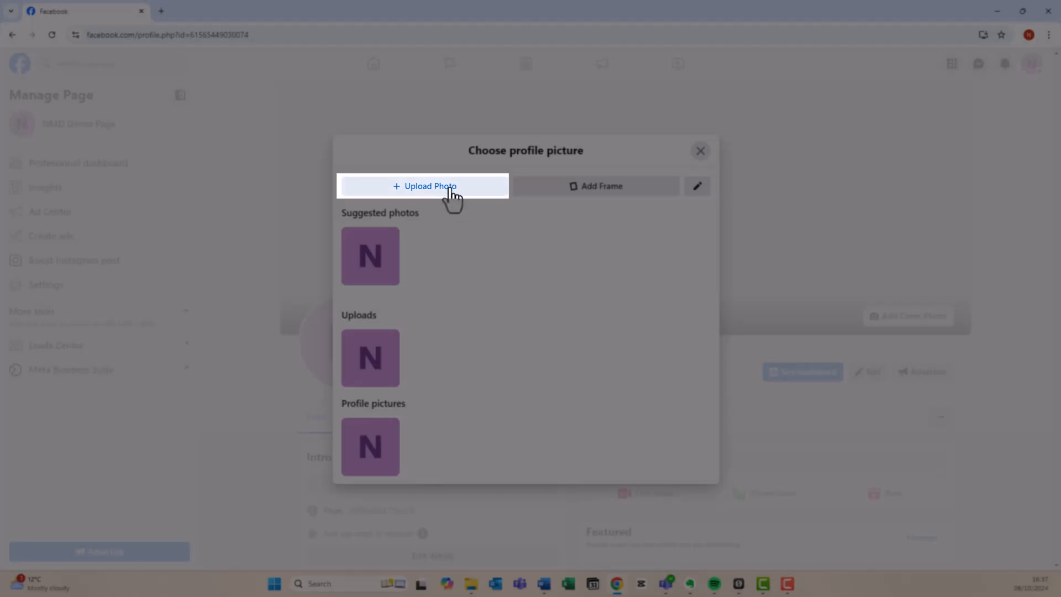
click(432, 188)
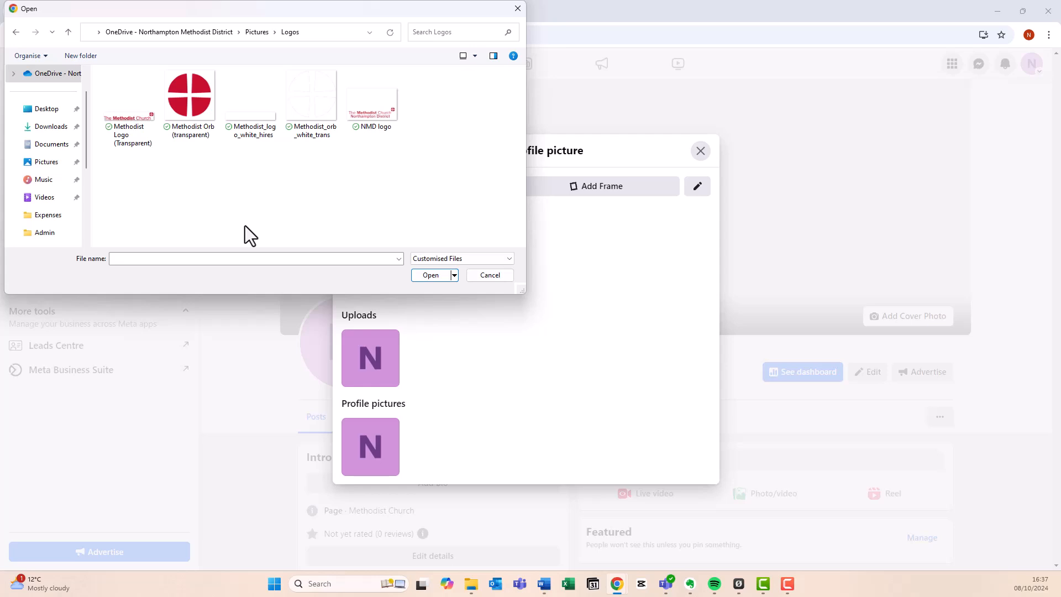
double_click(190, 100)
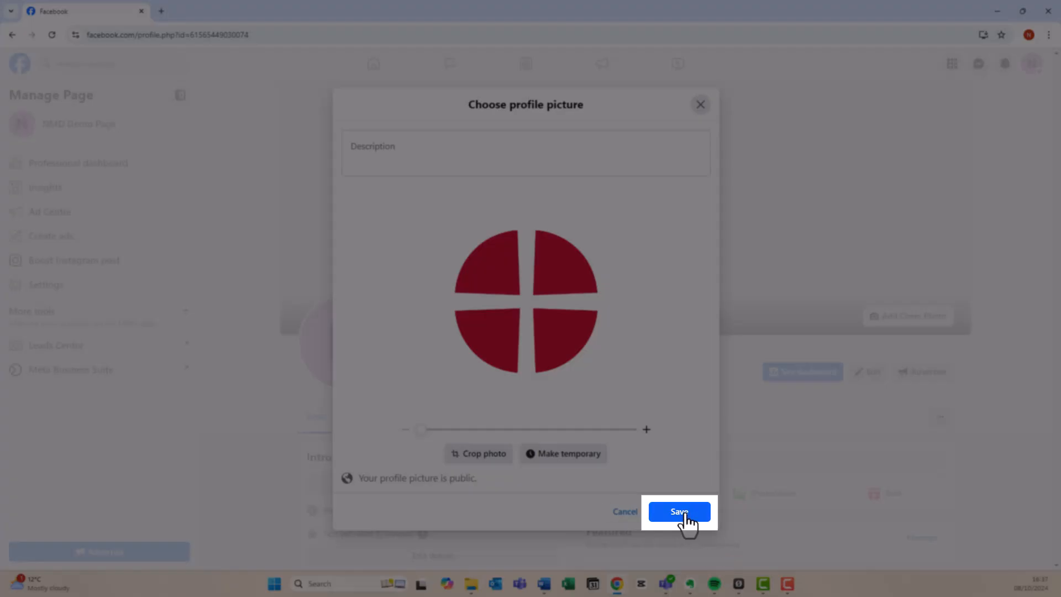
click(684, 517)
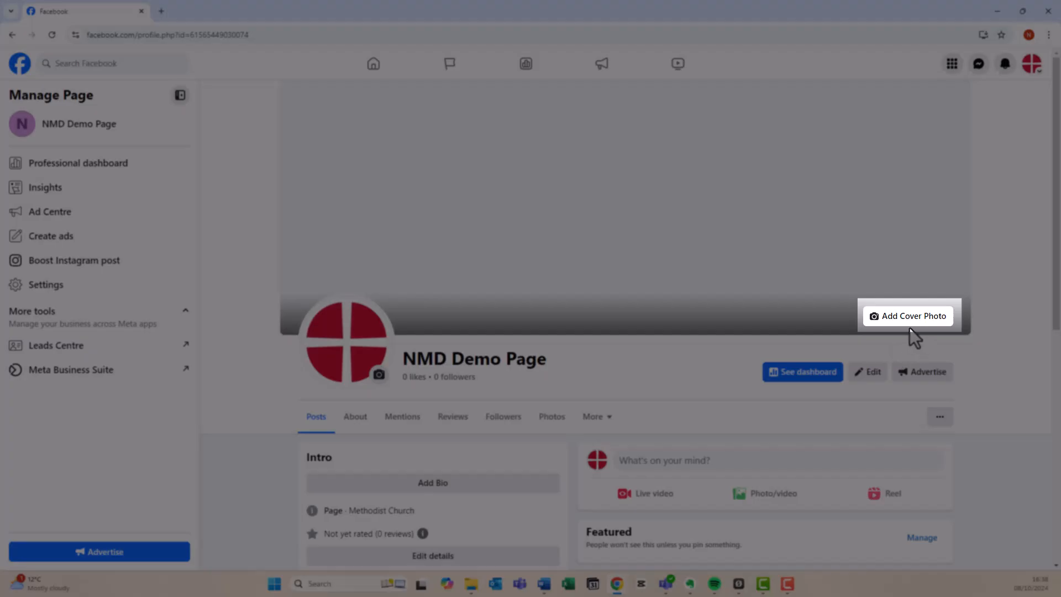
Upload 'FB cover' from Downloads as the cover photo, lowered so the whole cross shows, and save
click(905, 323)
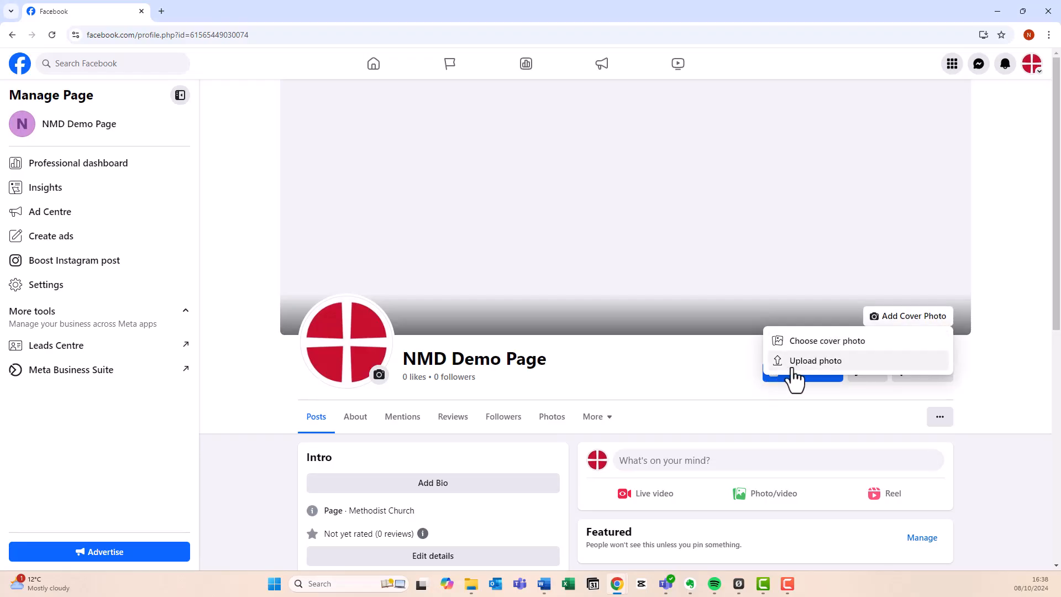
click(816, 360)
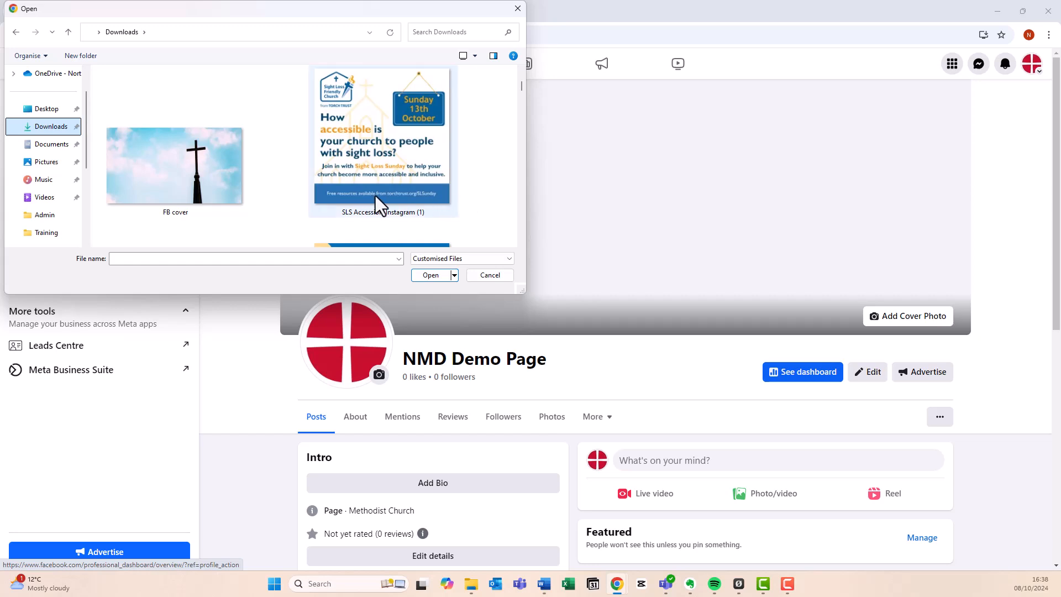
double_click(201, 160)
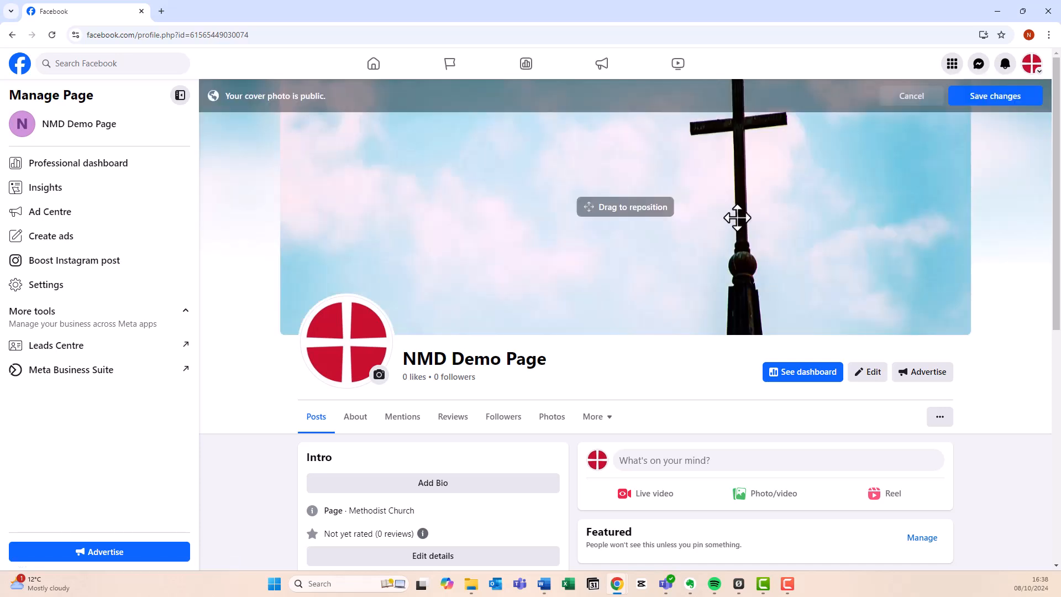
drag(753, 171, 731, 235)
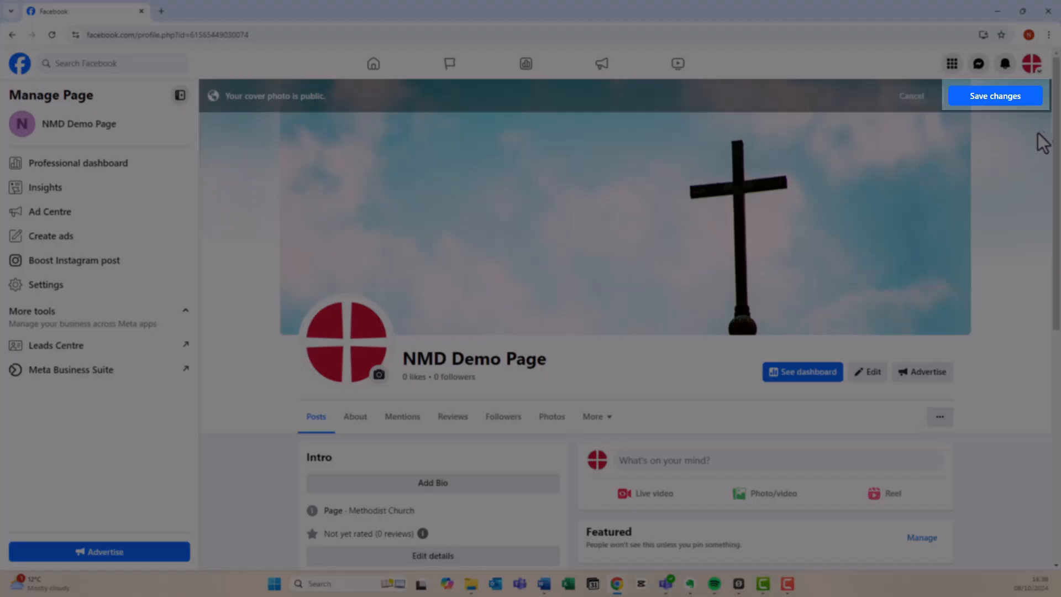
click(1003, 97)
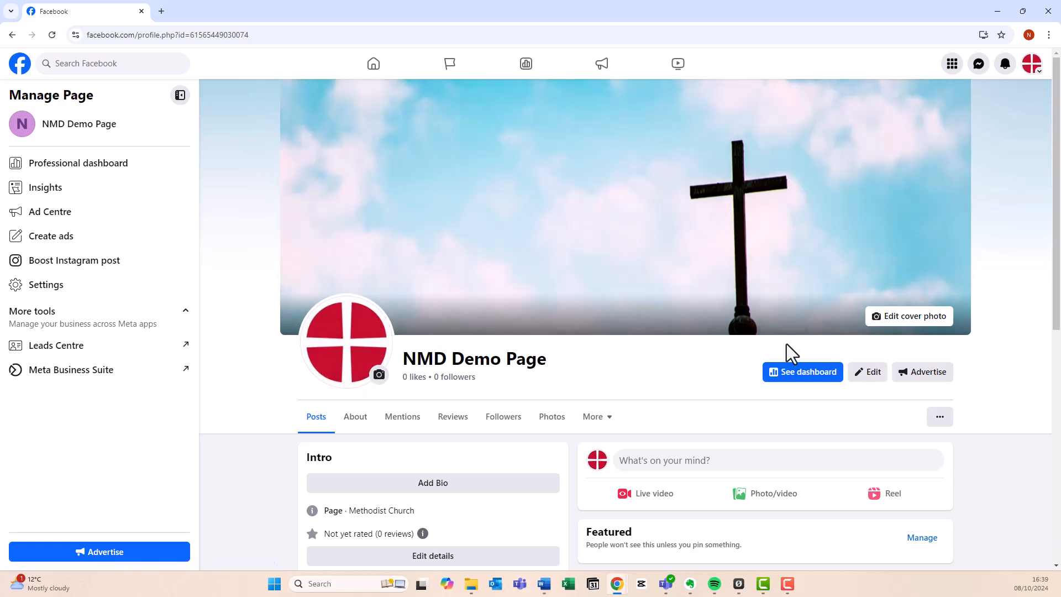
Add and save the Intro bio 'A demo page for the Northampton Methodist District digital training.'
scroll(737, 351, down, 2)
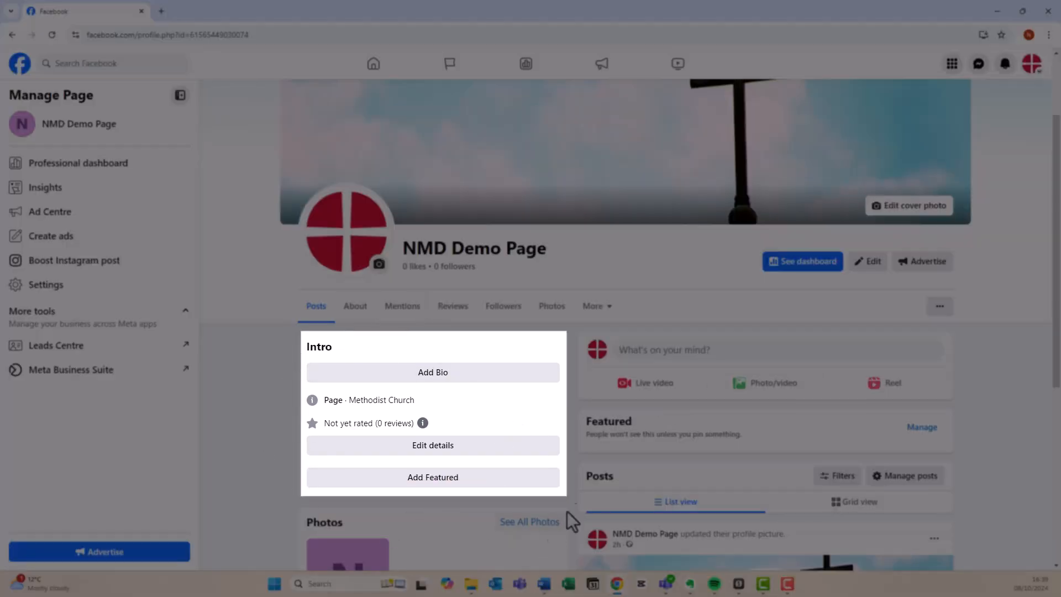
scroll(479, 354, down, 2)
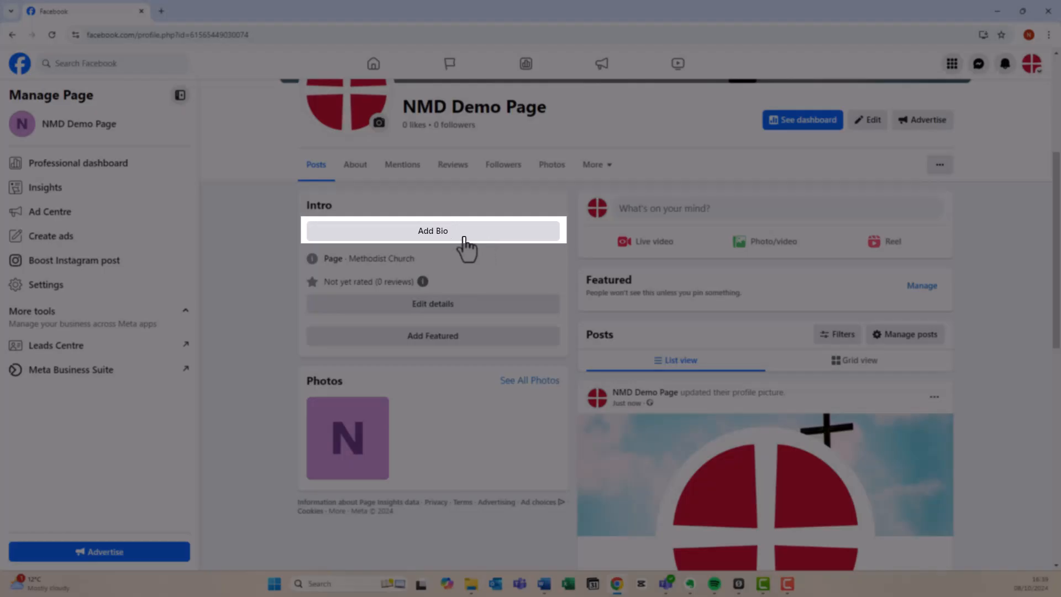
click(463, 236)
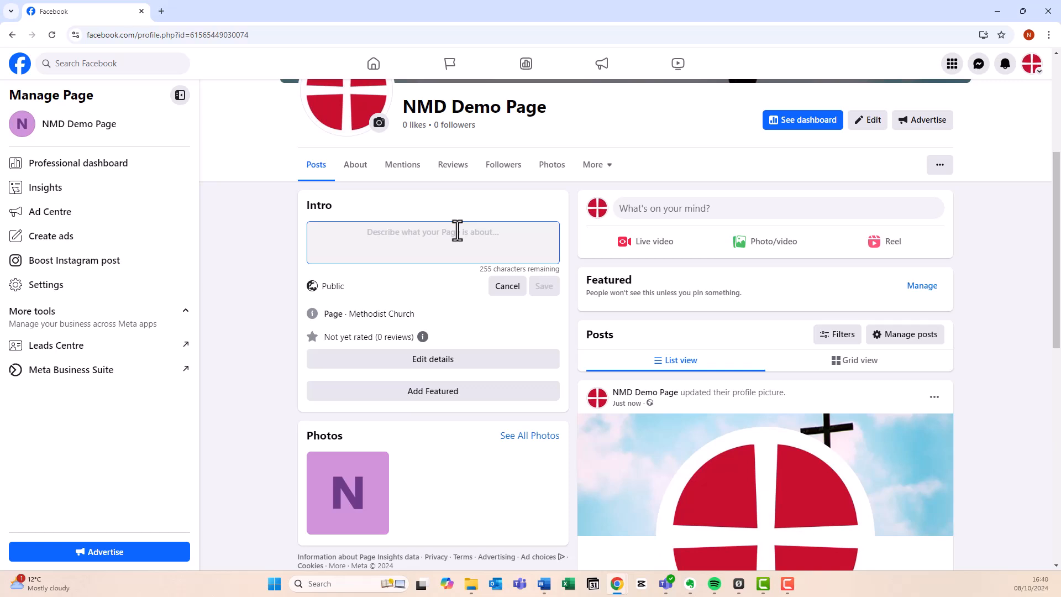
text(A t)
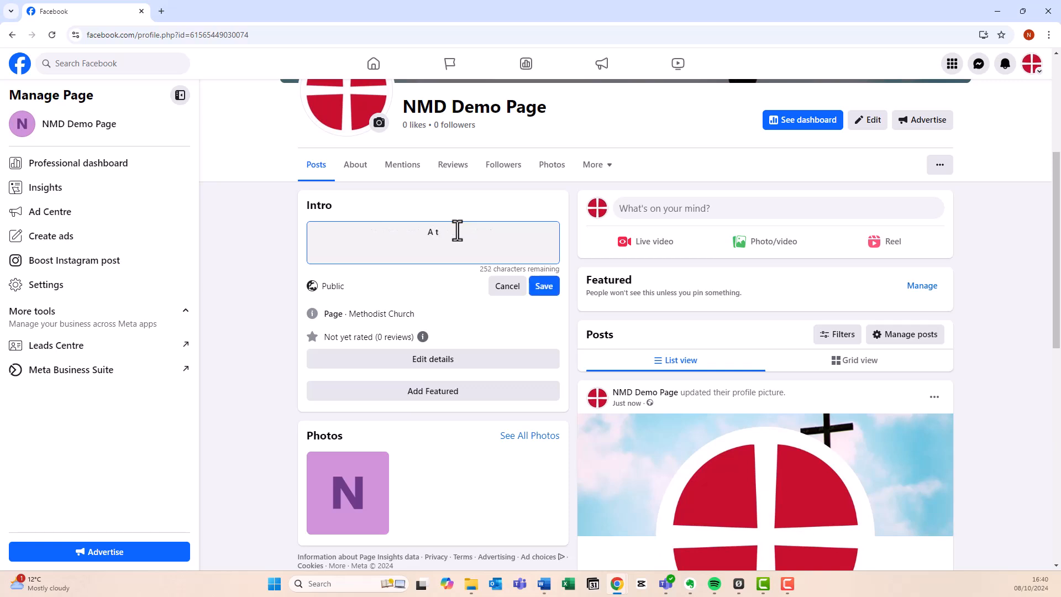
text(demo page for the Northampton Methodist Di)
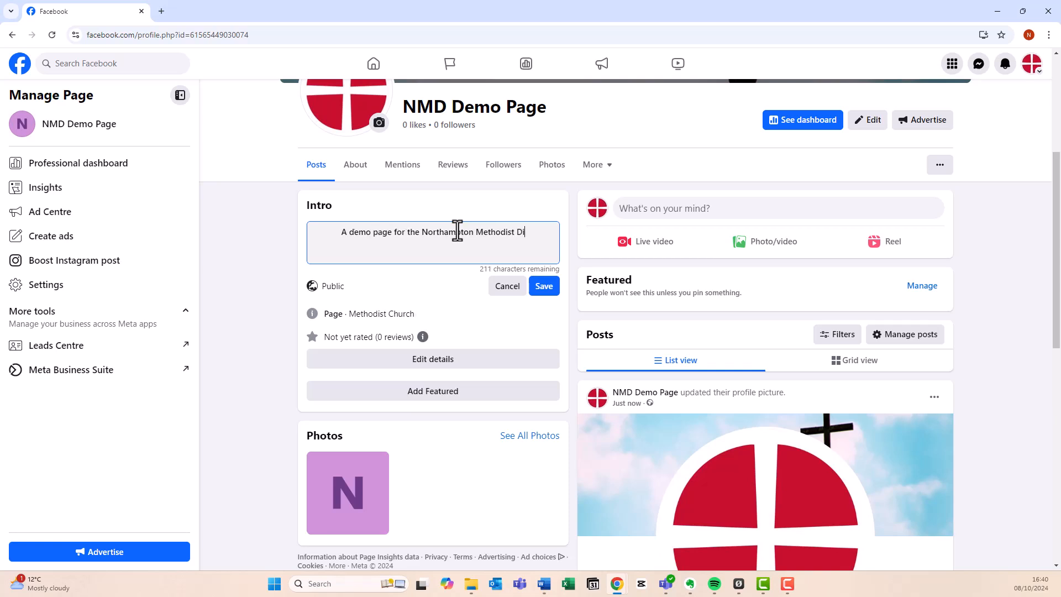
text(strict digital trainin)
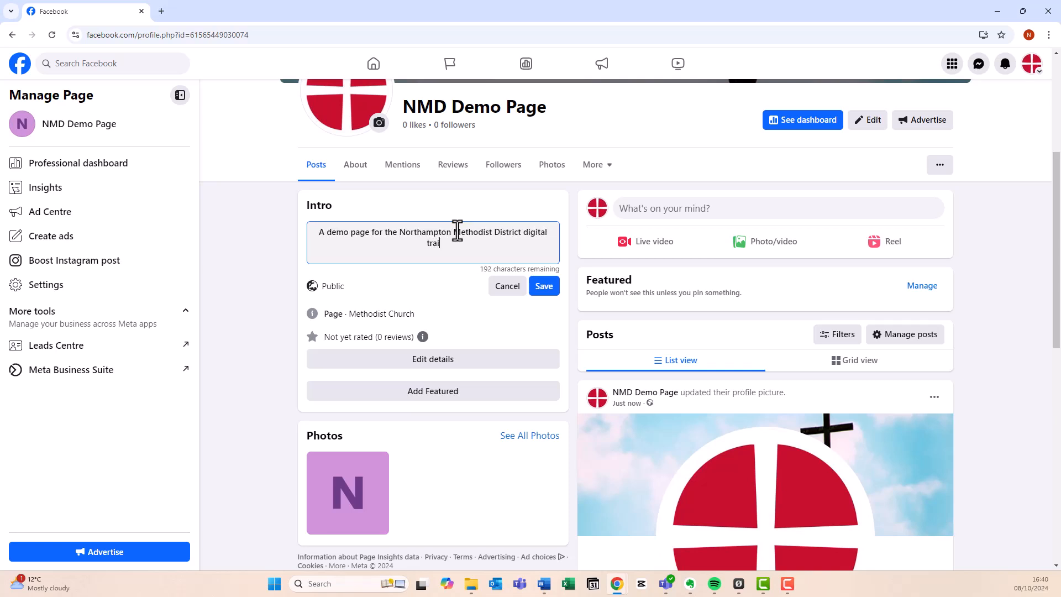
text(g.)
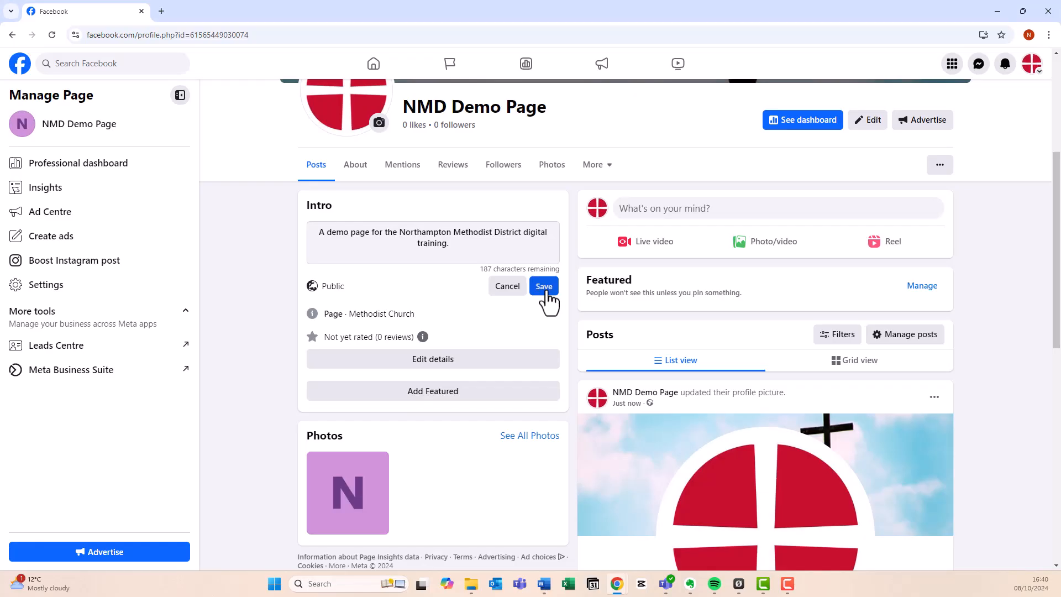
click(544, 287)
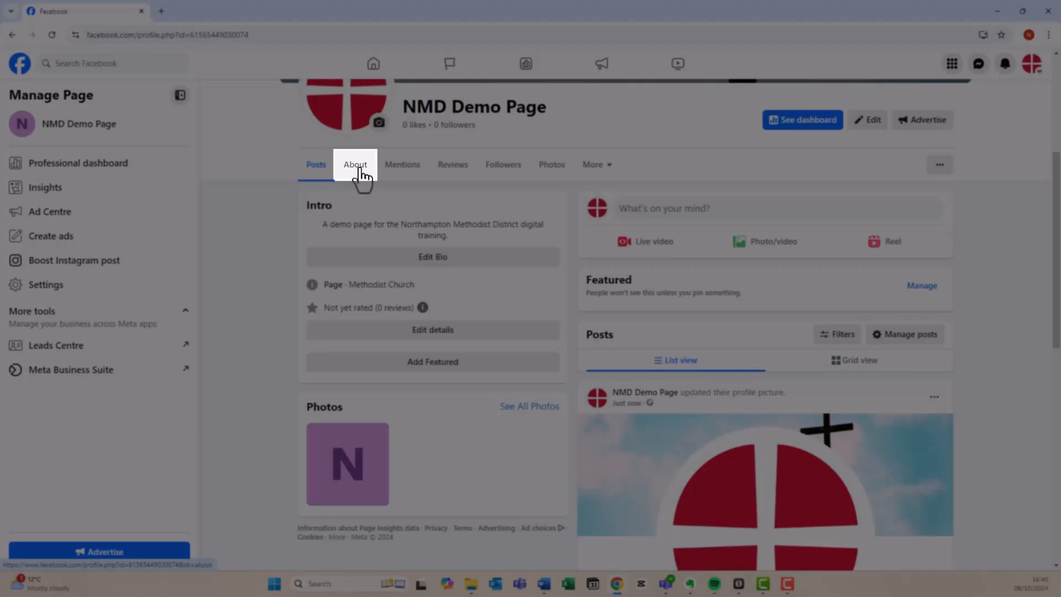
In About > Contact and basic info, start a new website entry under Websites and social links
click(359, 171)
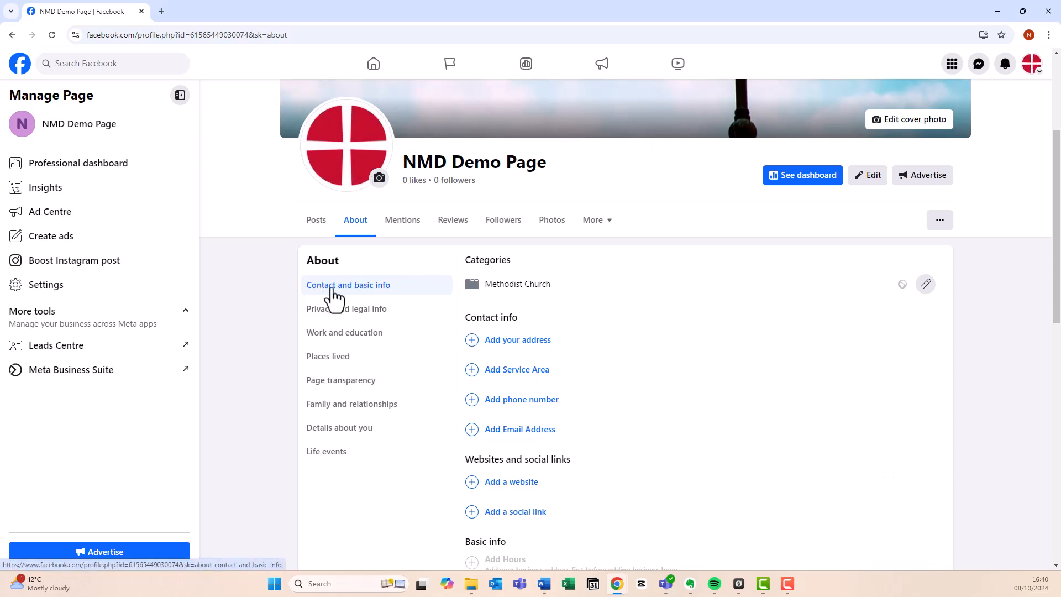
scroll(658, 316, down, 1)
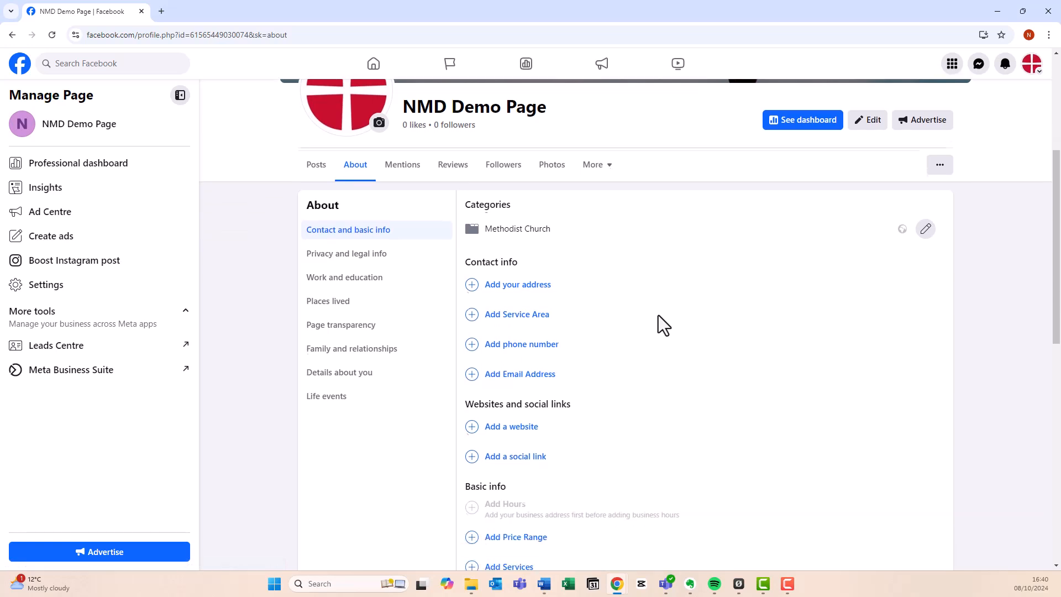
scroll(660, 326, down, 2)
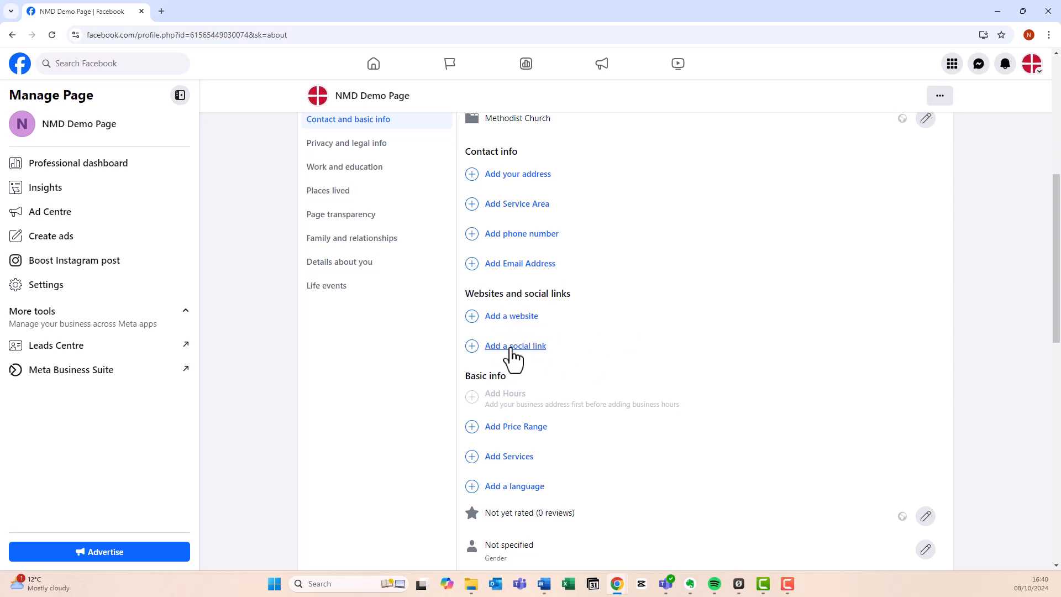
scroll(725, 390, up, 2)
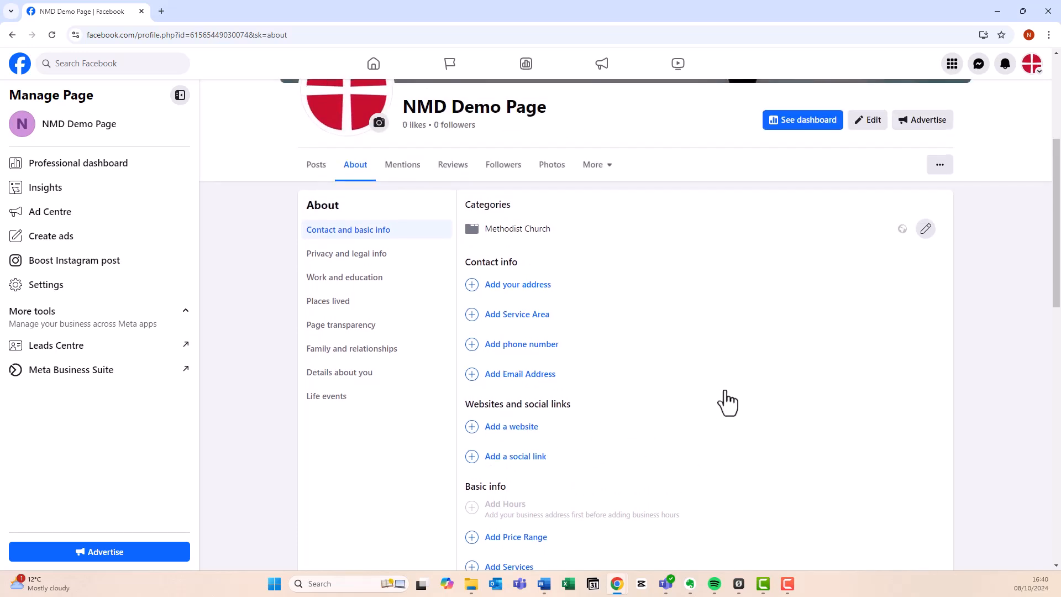
scroll(691, 442, down, 1)
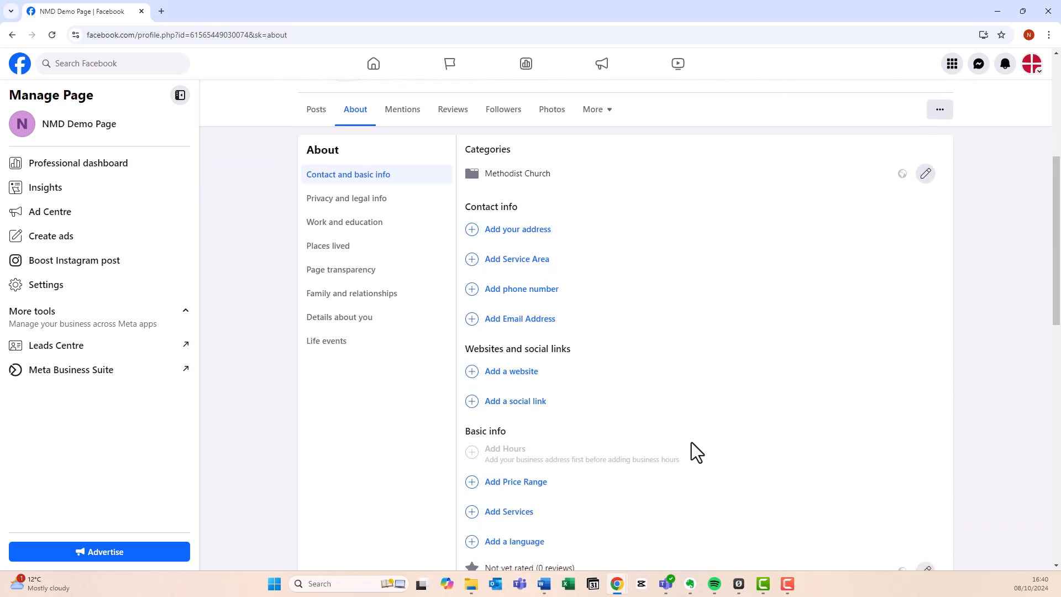
click(488, 375)
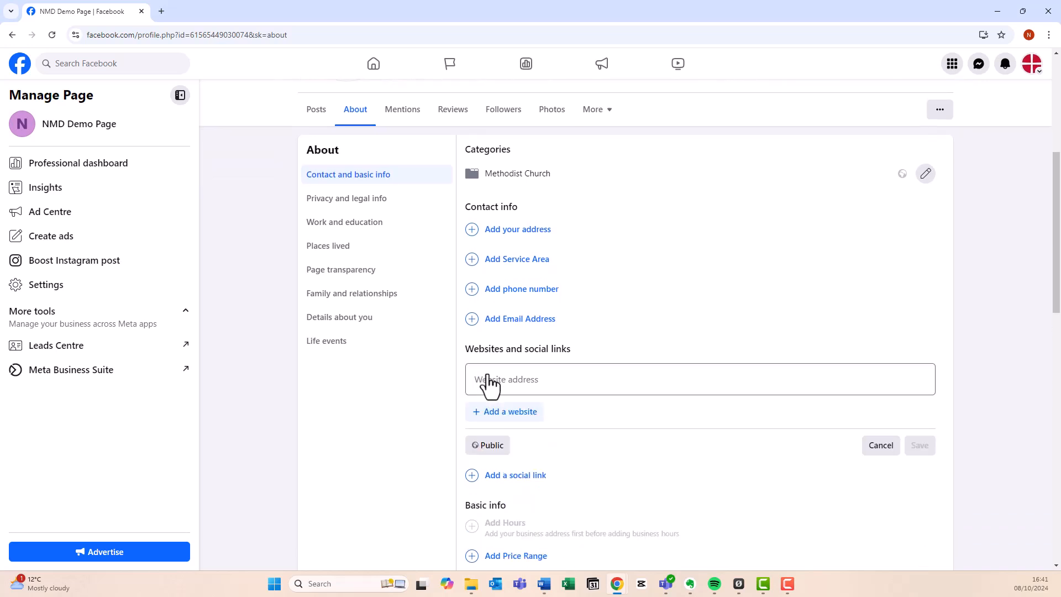
Load northamptonmethodistdistrict.org.uk in a new tab and copy its full address
click(161, 11)
text(northamptonmethodistdistrict.org.uk)
key(Return)
click(292, 35)
key(ctrl+a)
key(ctrl+c)
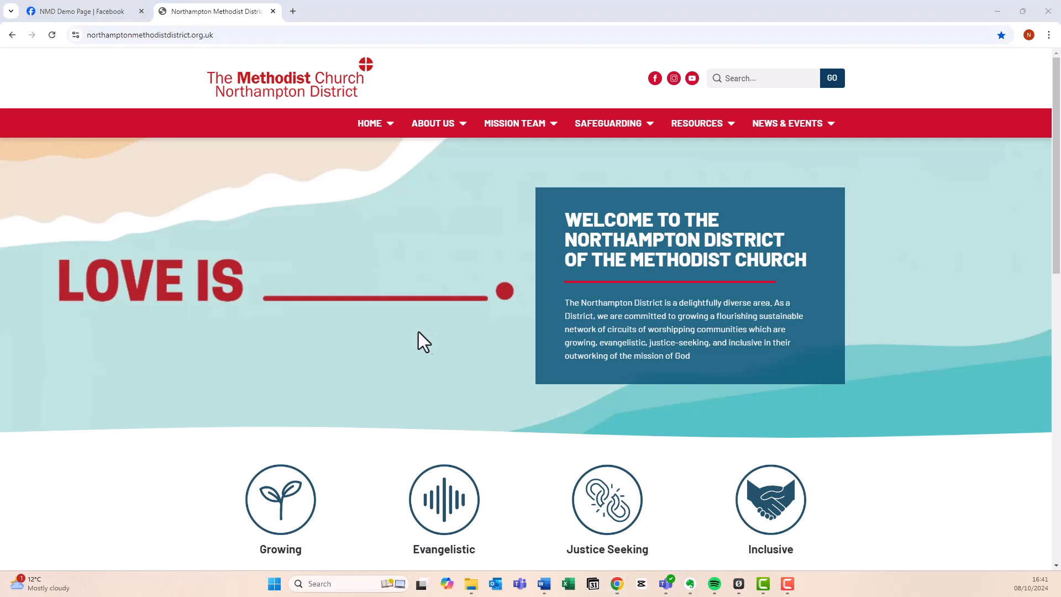
click(78, 5)
click(689, 374)
key(ctrl+v)
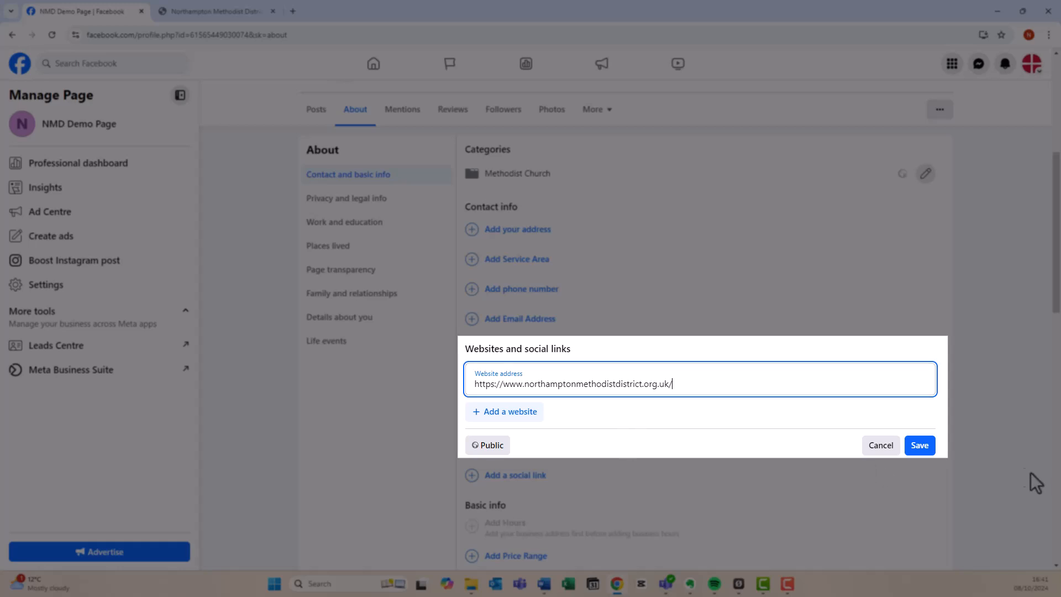
Save the district website link, then add the contact's email address and save it
click(920, 447)
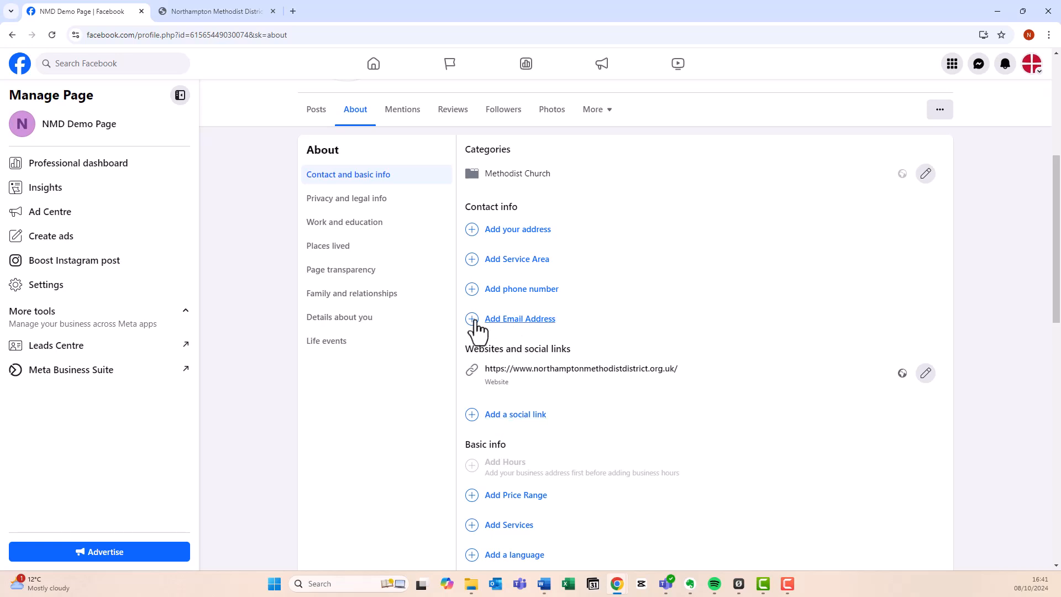
click(516, 325)
click(677, 333)
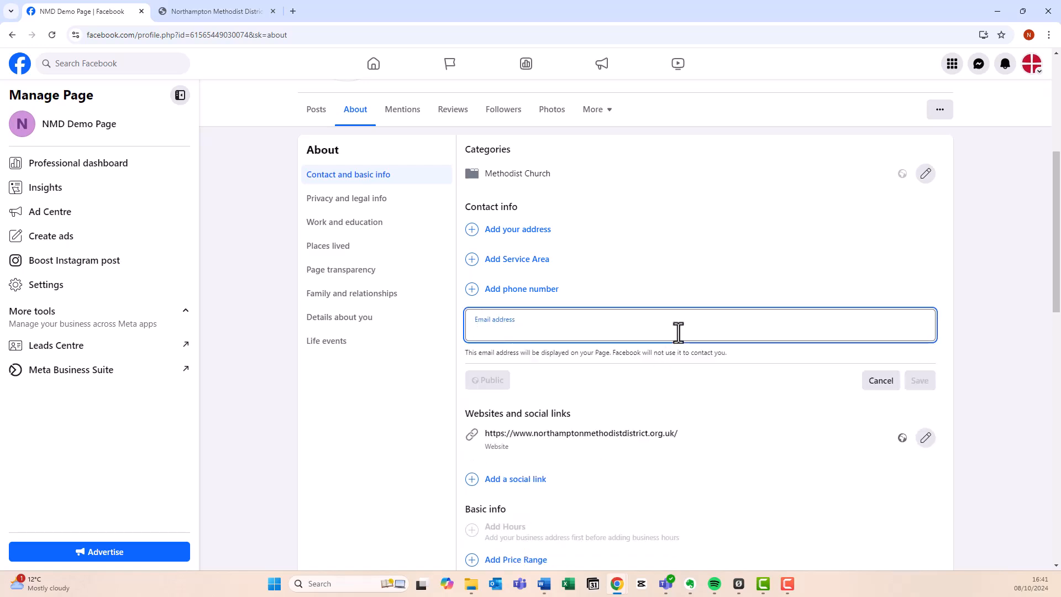
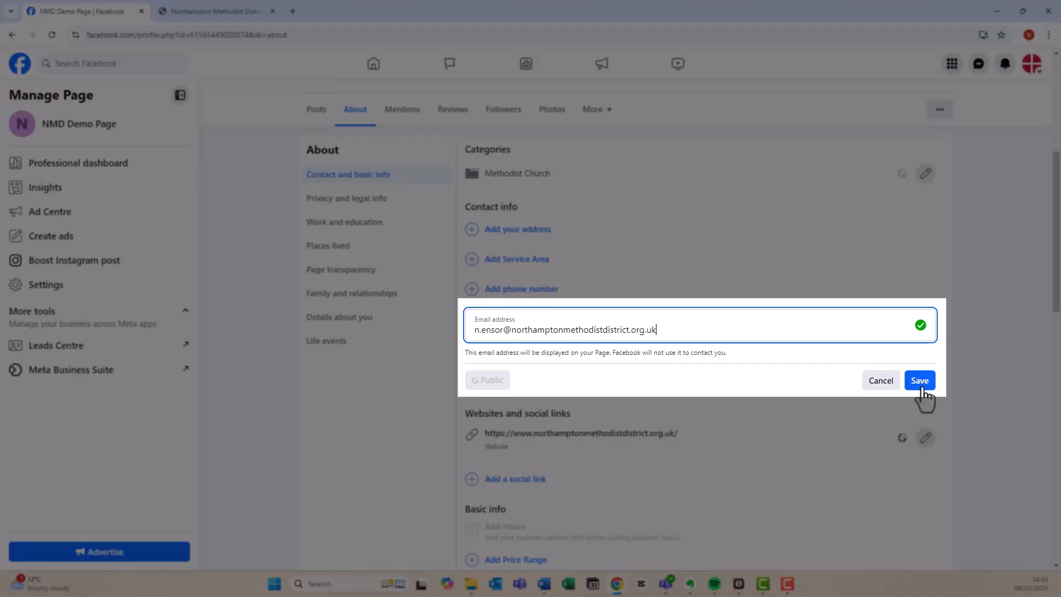
click(919, 382)
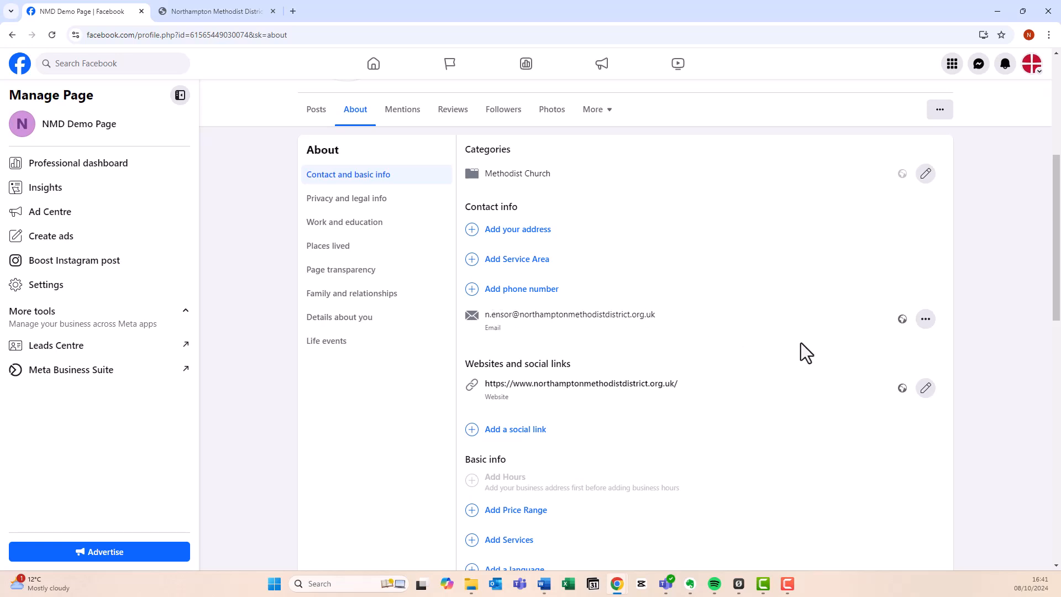
Switch to the Posts timeline and review the Intro showing the bio and website link
scroll(800, 343, down, 3)
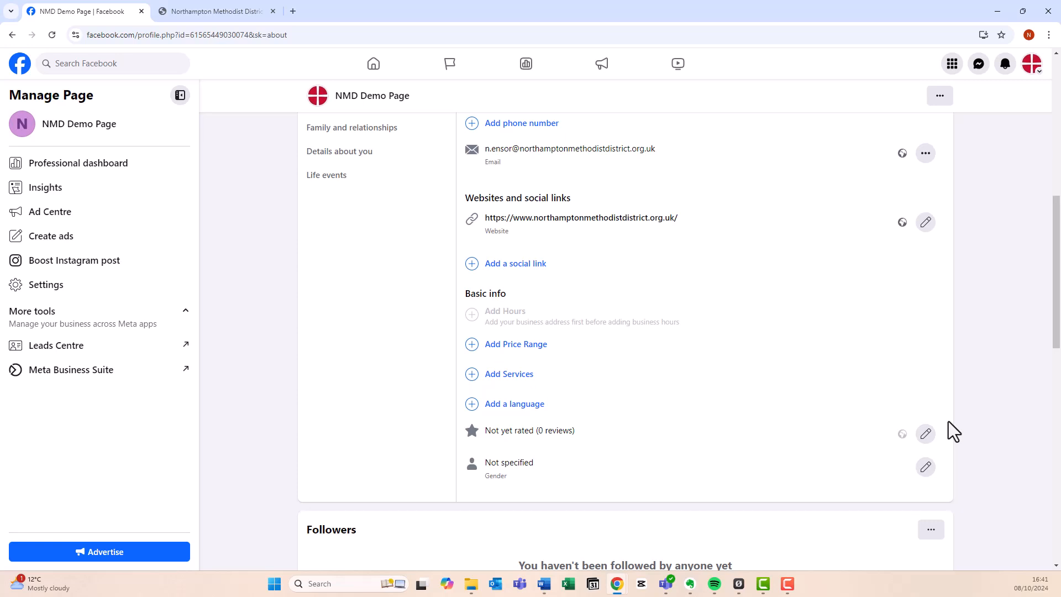
scroll(948, 421, up, 3)
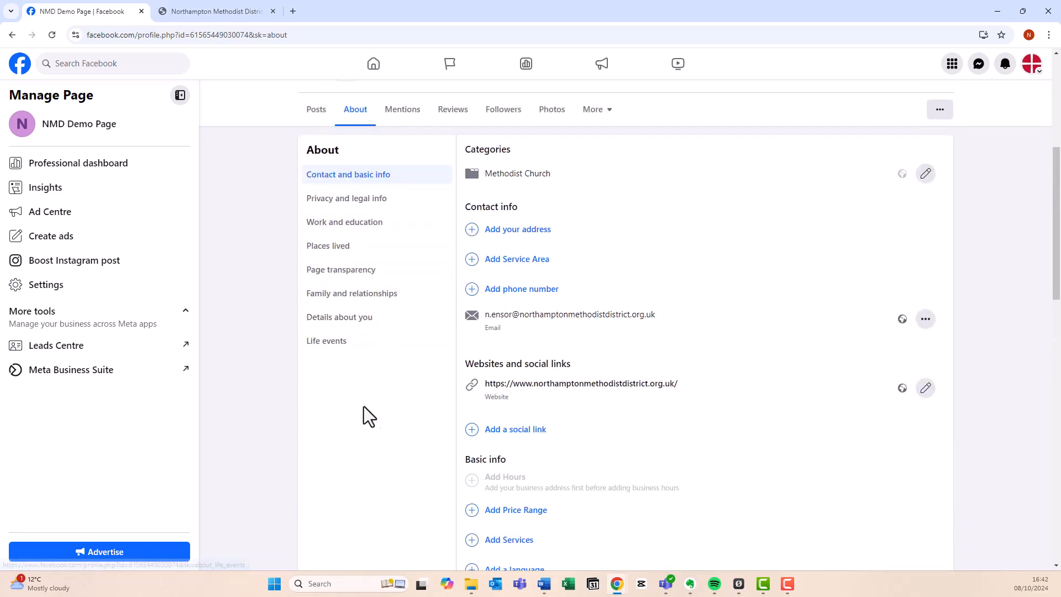
scroll(385, 412, up, 1)
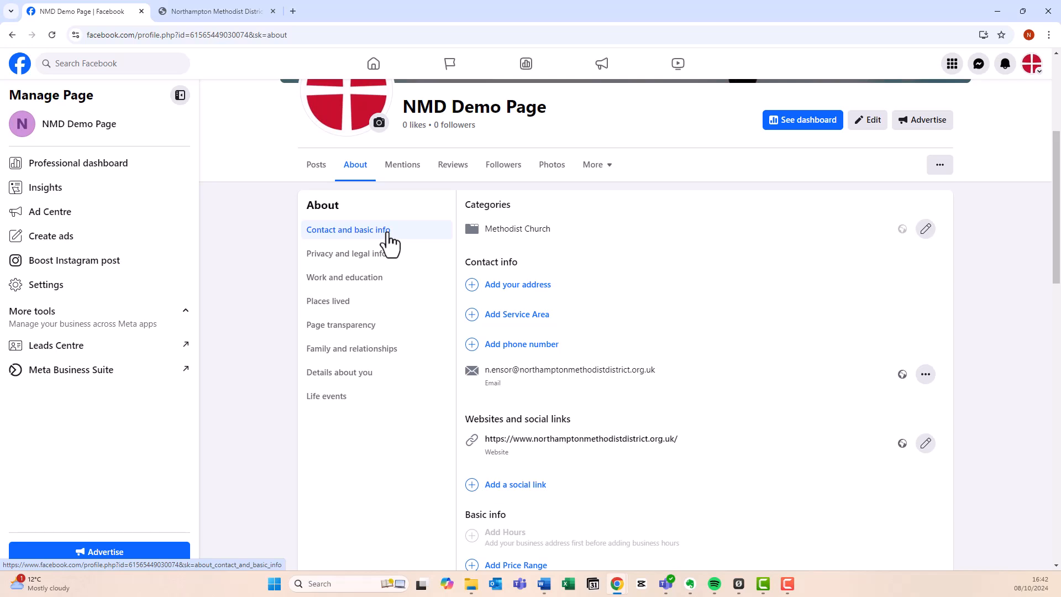
click(318, 165)
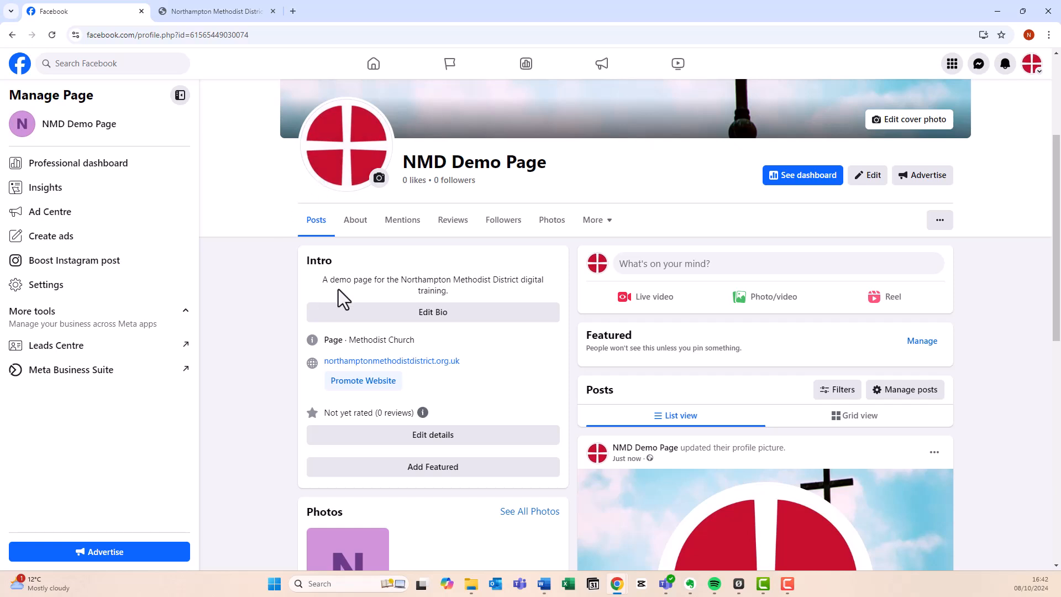
scroll(461, 346, up, 3)
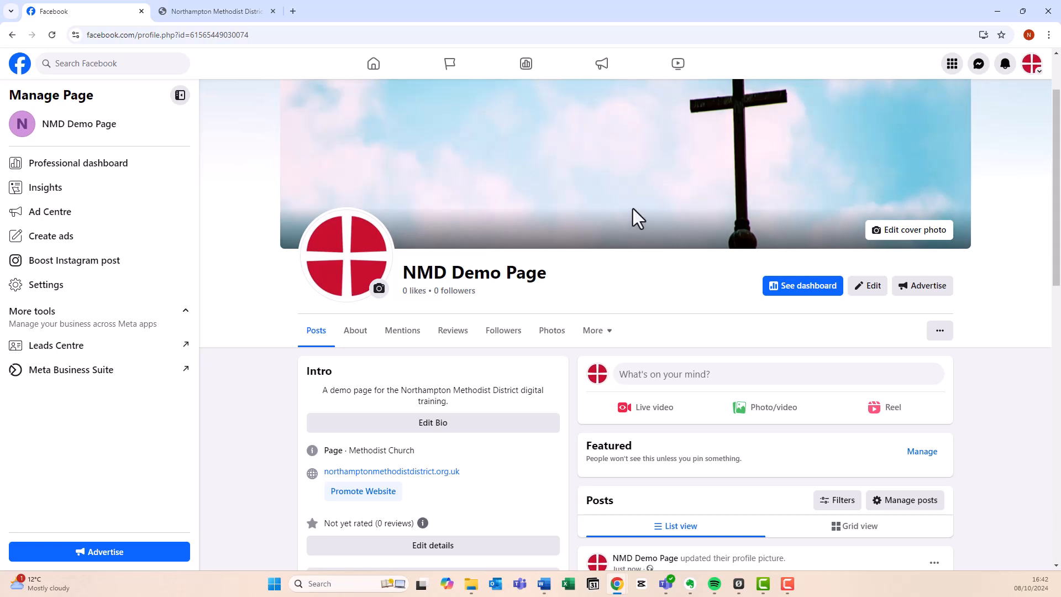
scroll(632, 208, down, 1)
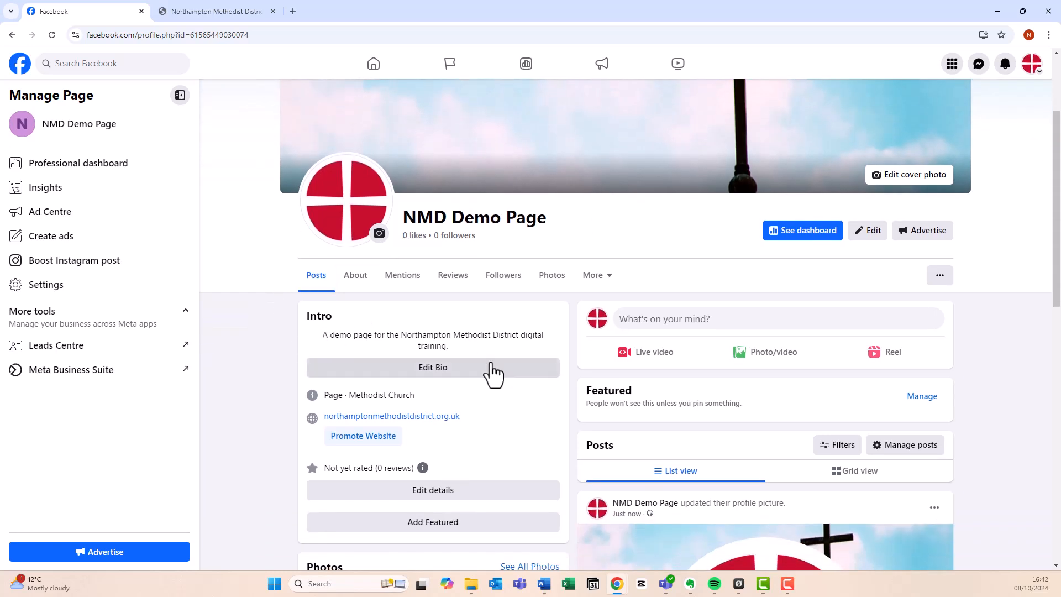
scroll(504, 426, down, 1)
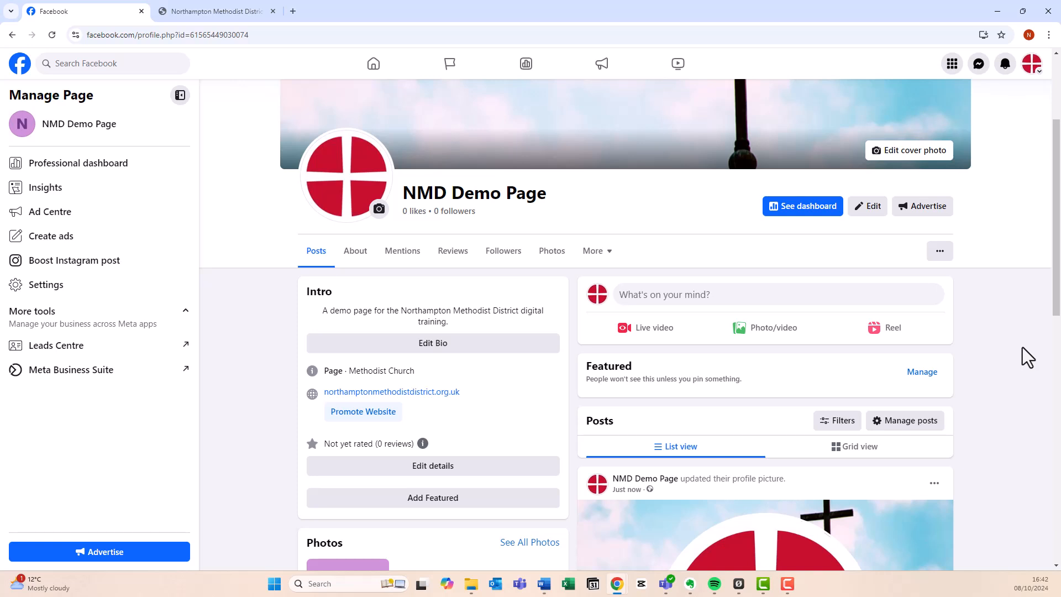
scroll(1022, 348, up, 1)
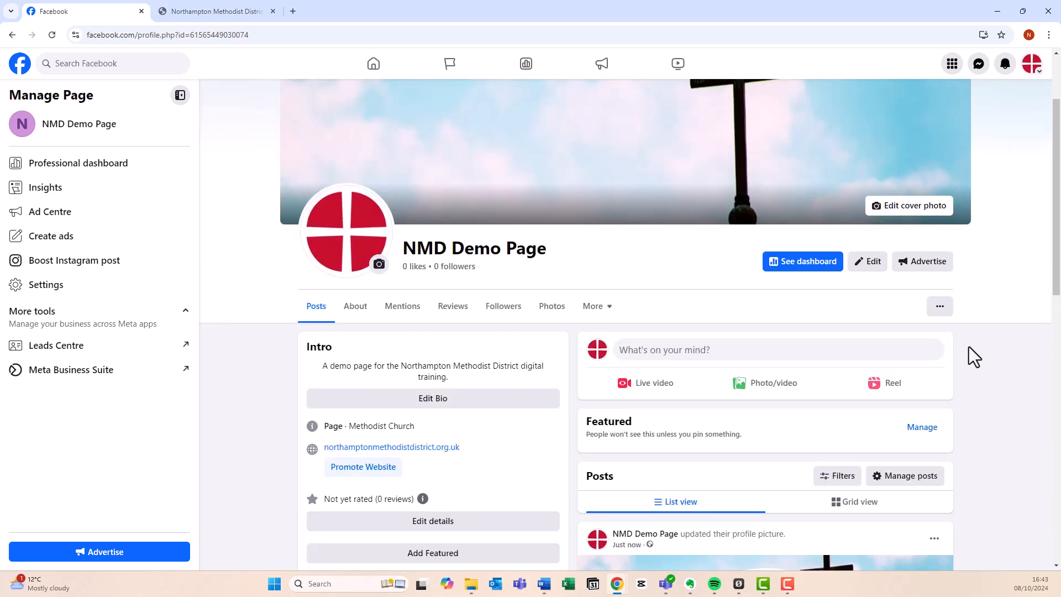